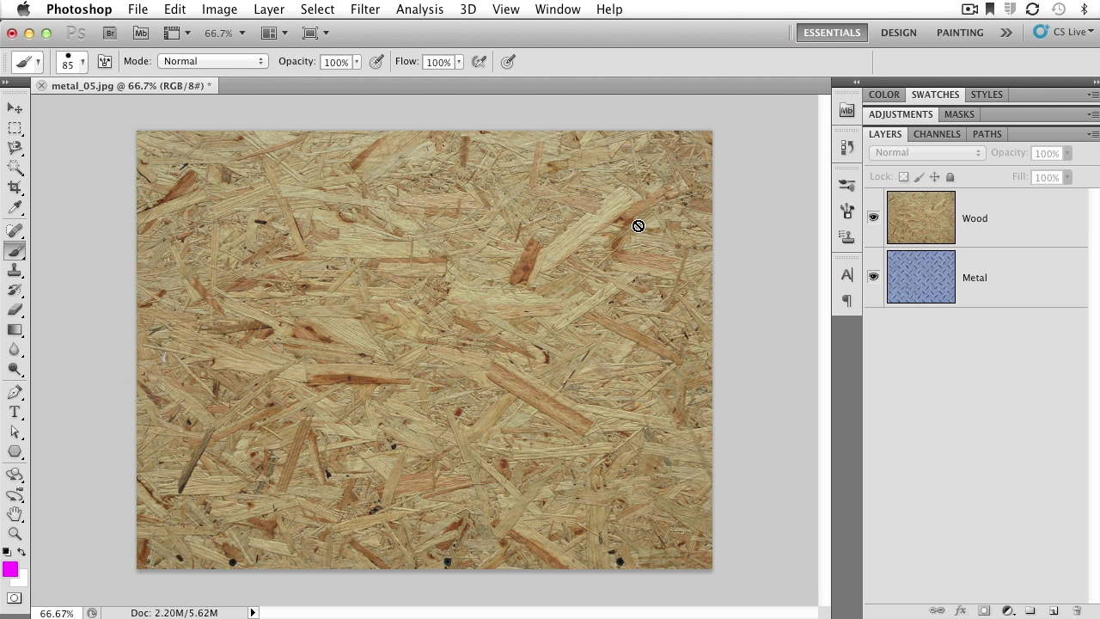
- Add a white layer mask to the Wood layer and make the mask the active painting target
left_click(1000, 226)
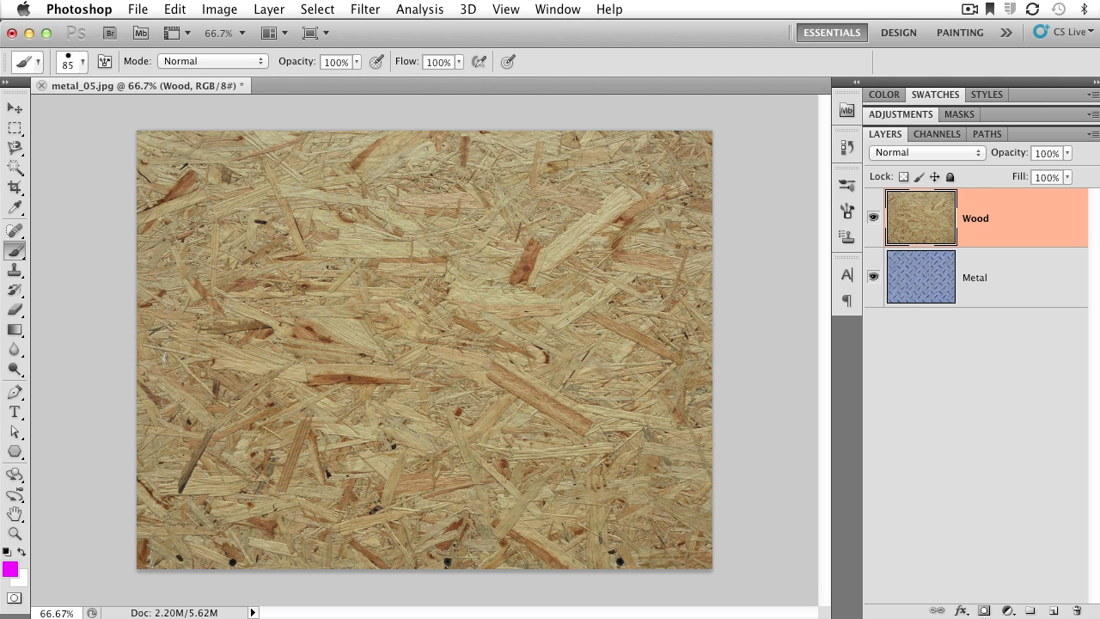
left_click(983, 611)
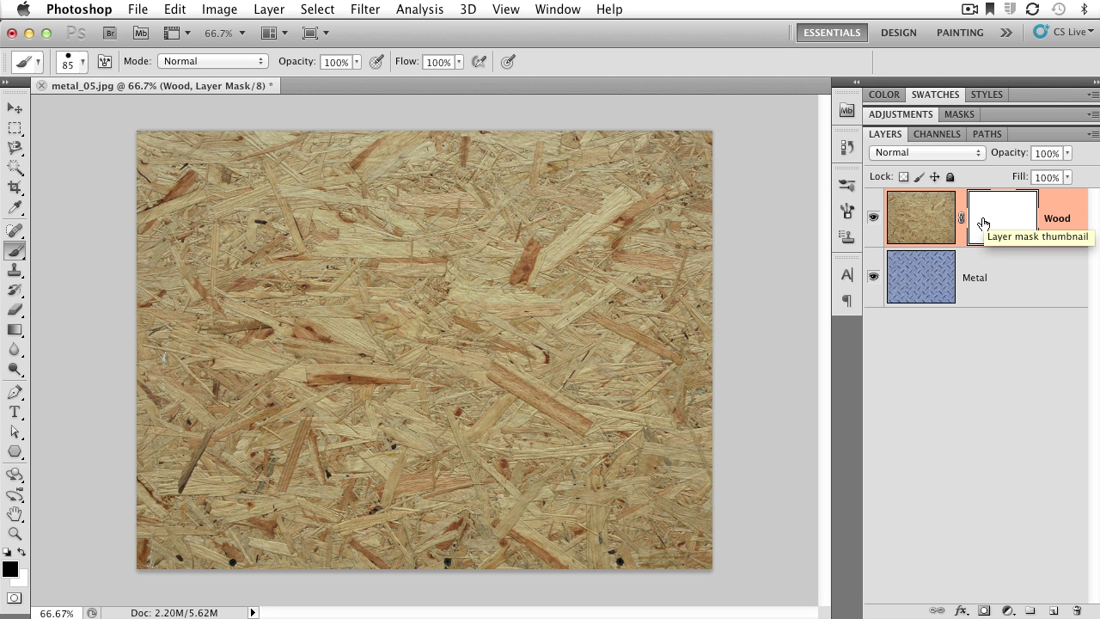
left_click(921, 220)
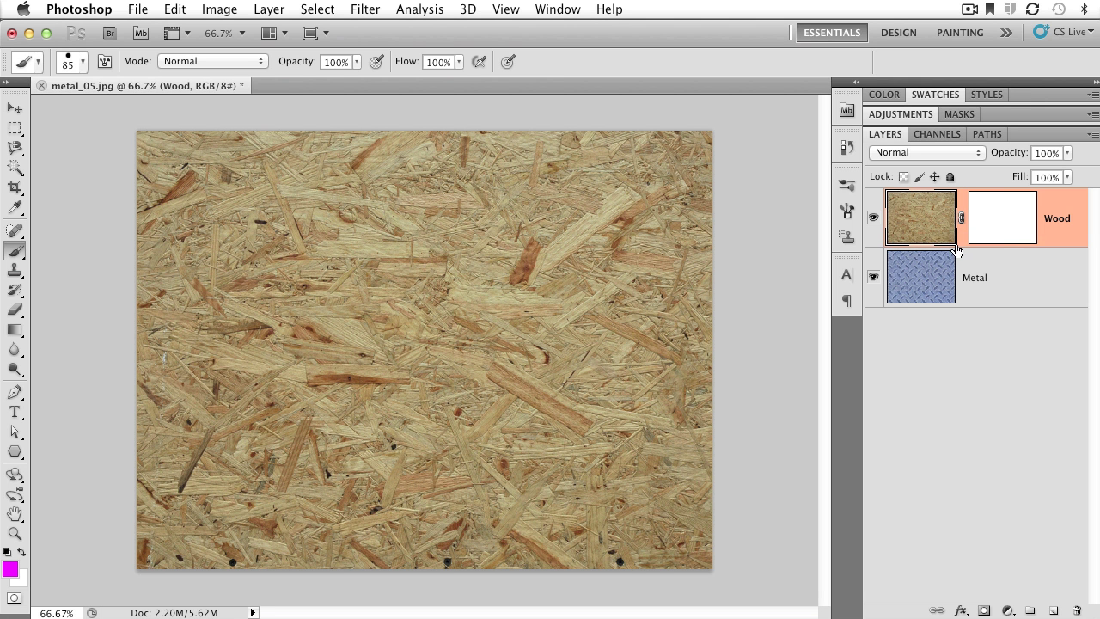
left_click(998, 226)
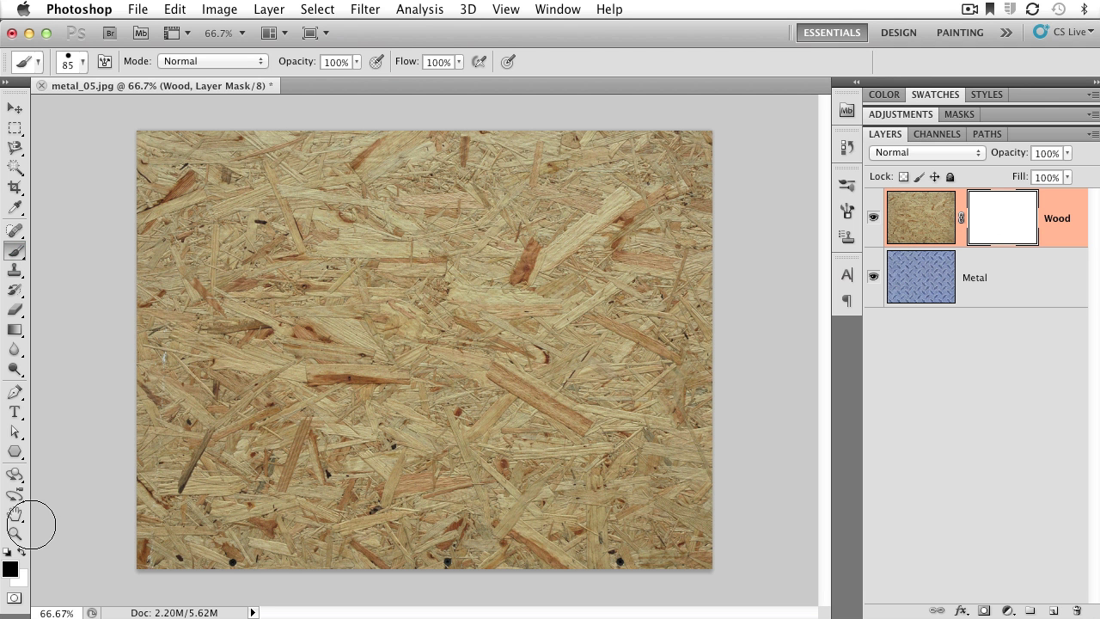
- Set the foreground colour to black and brush a wavy stroke across the Wood layer's mask
left_click(12, 567)
left_click_drag(296, 383, 285, 393)
left_click(643, 163)
mouse_move(193, 404)
left_mouse_down()
mouse_move(207, 280)
mouse_move(240, 229)
mouse_move(289, 284)
mouse_move(316, 385)
mouse_move(405, 363)
mouse_move(413, 262)
mouse_move(487, 267)
mouse_move(525, 372)
mouse_move(641, 366)
mouse_move(628, 241)
left_mouse_up()
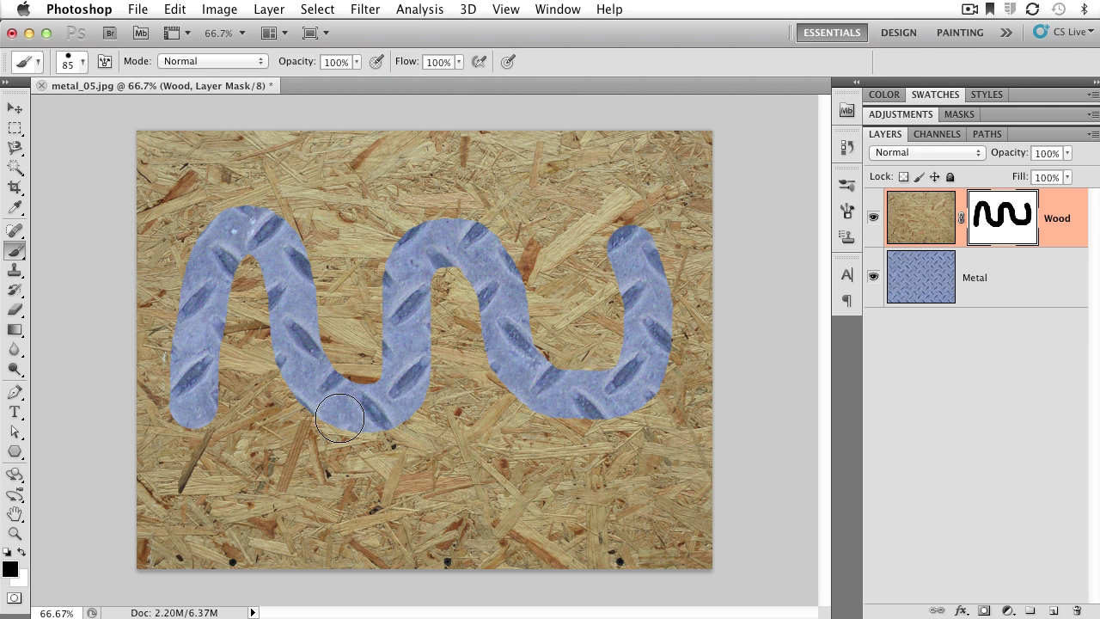
- Set the foreground colour to white (#ffffff) and paint over the wavy stroke on the mask to restore the wood
left_click(10, 569)
mouse_move(301, 368)
left_mouse_down()
mouse_move(343, 334)
mouse_move(321, 215)
mouse_move(285, 180)
mouse_move(250, 167)
left_mouse_up()
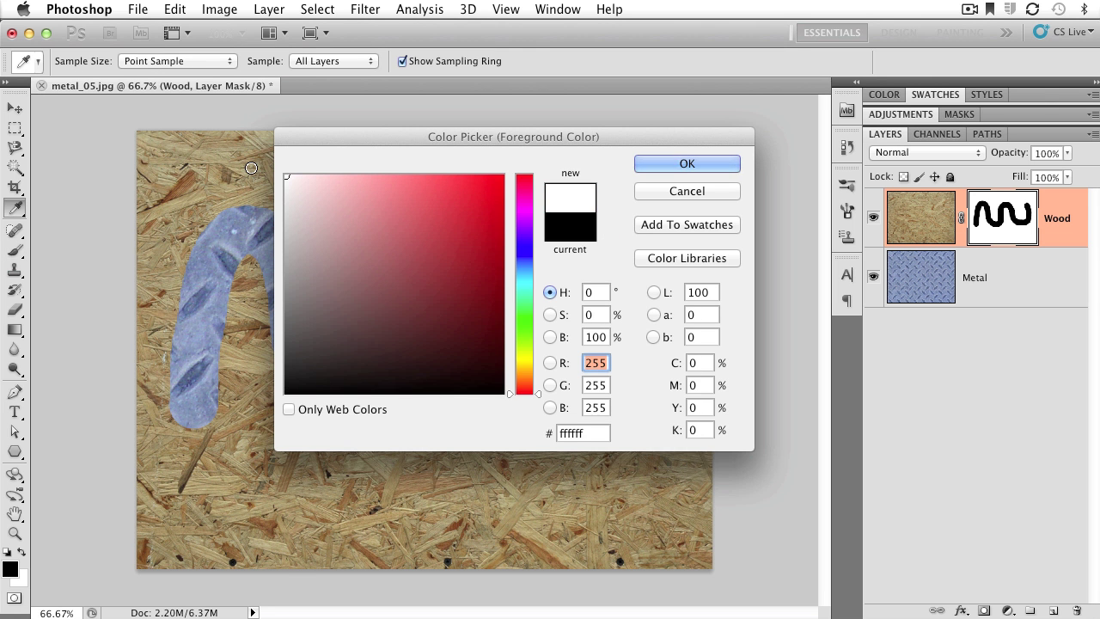
left_click(679, 163)
mouse_move(223, 225)
left_mouse_down()
mouse_move(258, 226)
mouse_move(280, 241)
mouse_move(213, 245)
mouse_move(297, 283)
mouse_move(265, 319)
mouse_move(309, 324)
mouse_move(284, 392)
mouse_move(318, 323)
mouse_move(286, 348)
mouse_move(255, 322)
mouse_move(223, 333)
mouse_move(219, 381)
mouse_move(201, 396)
mouse_move(188, 300)
mouse_move(190, 346)
mouse_move(324, 436)
mouse_move(372, 408)
mouse_move(369, 365)
mouse_move(396, 356)
mouse_move(368, 349)
mouse_move(412, 293)
mouse_move(434, 300)
mouse_move(370, 293)
mouse_move(439, 262)
mouse_move(468, 311)
mouse_move(562, 333)
mouse_move(705, 345)
mouse_move(634, 261)
mouse_move(498, 390)
mouse_move(539, 359)
mouse_move(648, 229)
left_mouse_up()
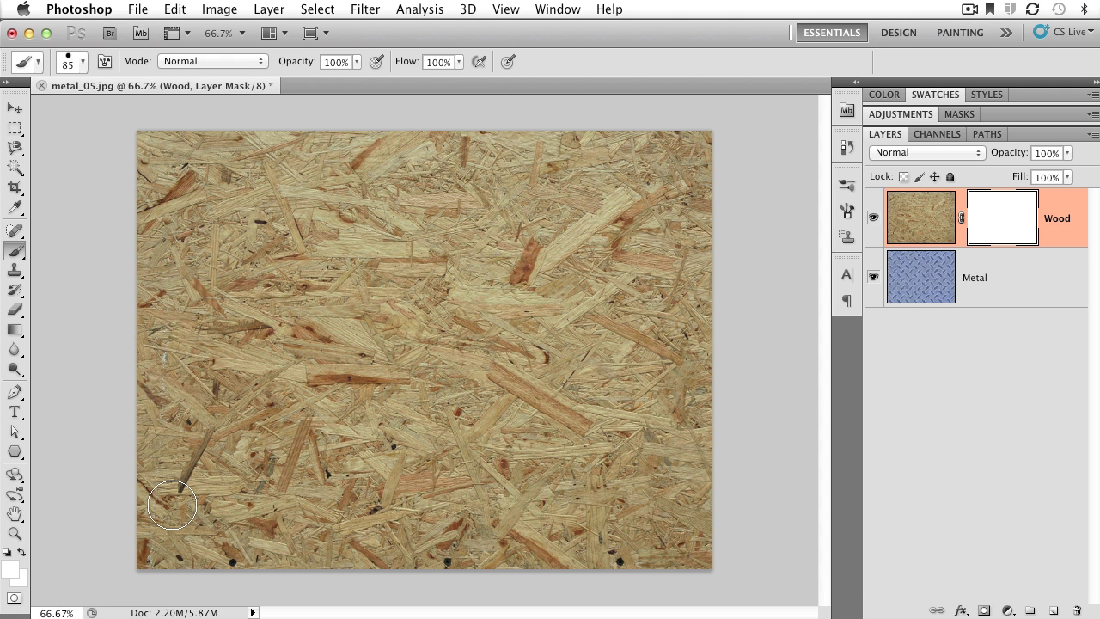
- Set the foreground colour to black (#000000) and brush a vertical zigzag down the left part of the Wood mask
left_click(10, 568)
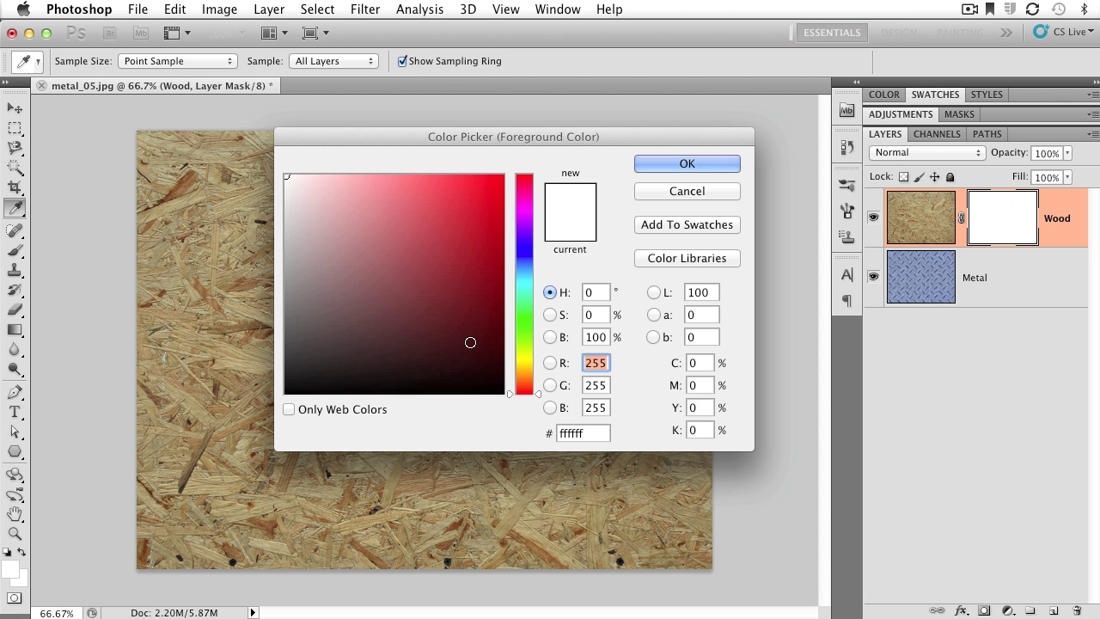
left_click_drag(470, 342, 305, 397)
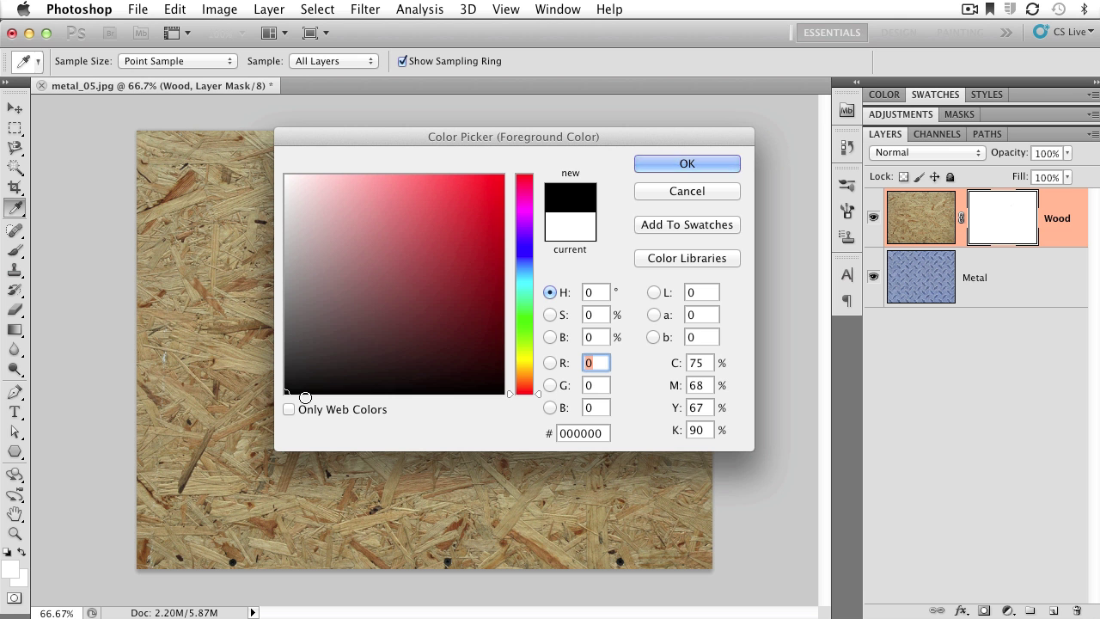
left_click(692, 164)
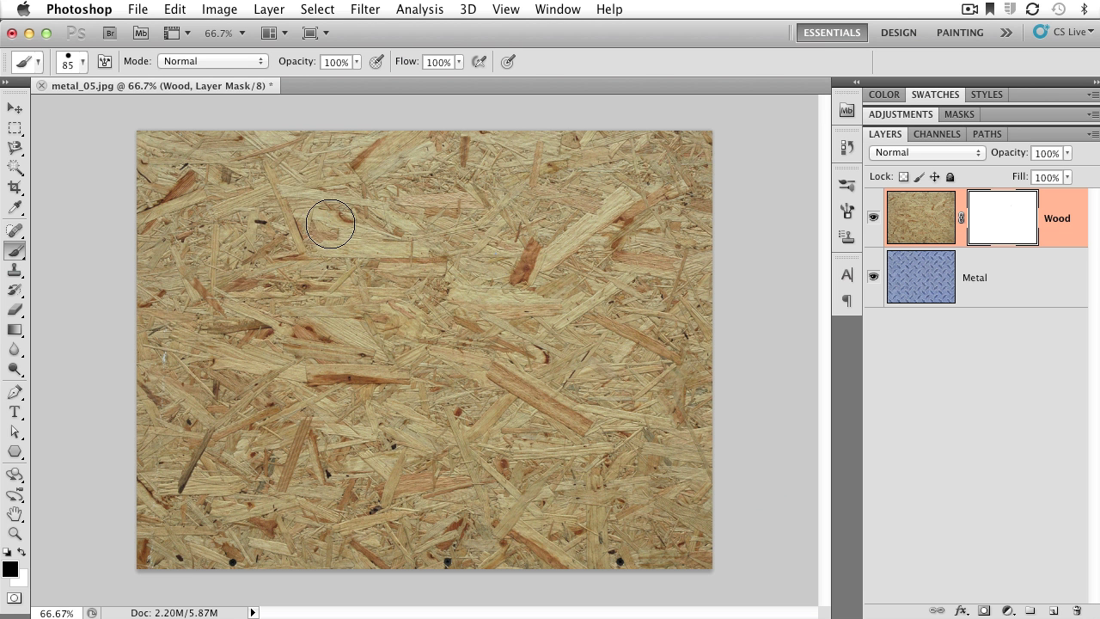
mouse_move(258, 187)
left_mouse_down()
mouse_move(339, 186)
mouse_move(257, 220)
mouse_move(303, 261)
mouse_move(275, 299)
mouse_move(341, 340)
mouse_move(305, 399)
mouse_move(296, 513)
left_mouse_up()
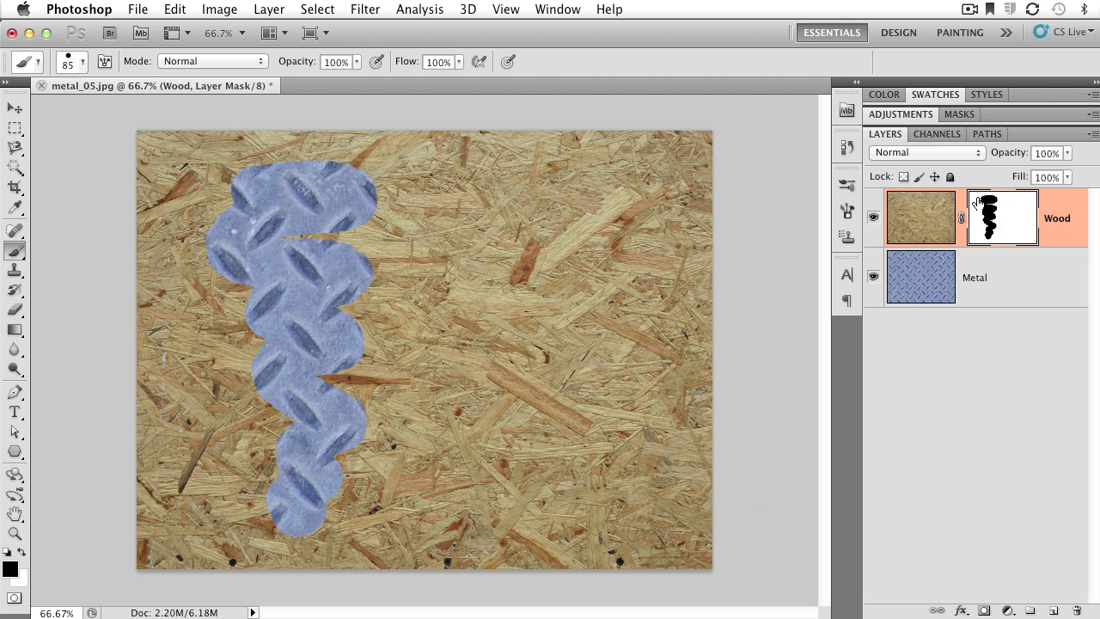
- Set the foreground colour to 50% grey (#7f7f7f) and brush a winding stroke down the right part of the Wood mask
left_click(11, 569)
left_click(317, 314)
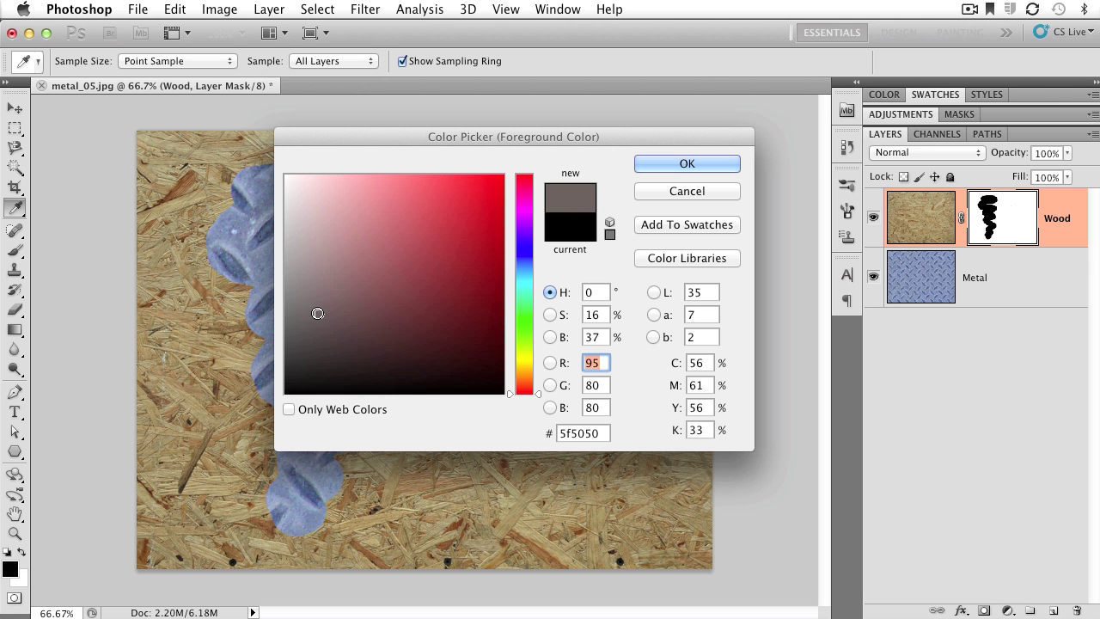
left_click_drag(317, 313, 267, 285)
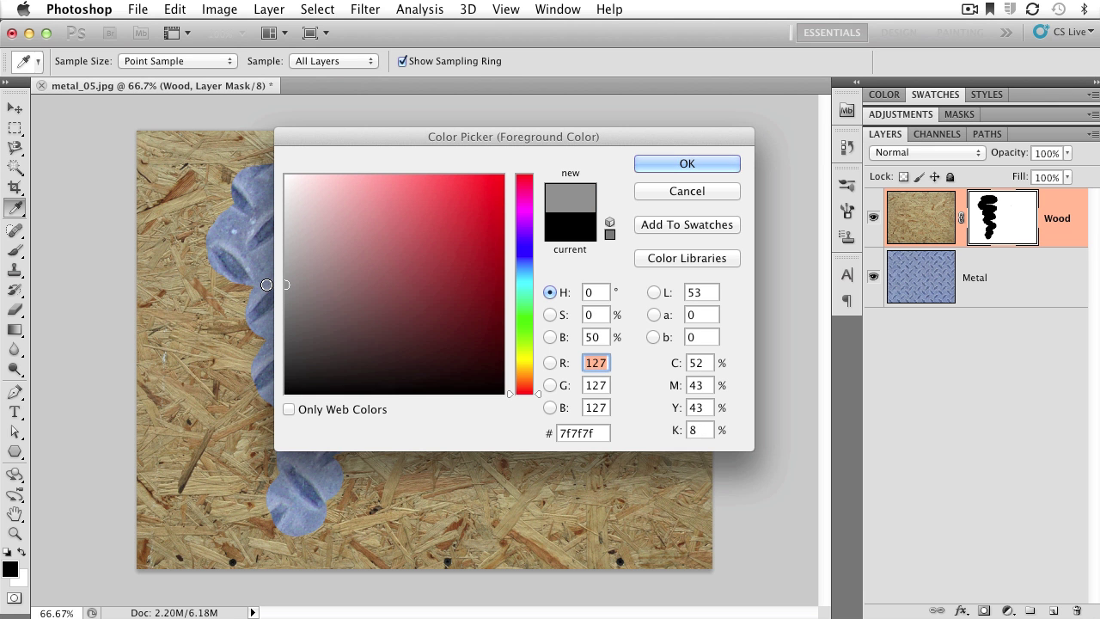
left_click(595, 337)
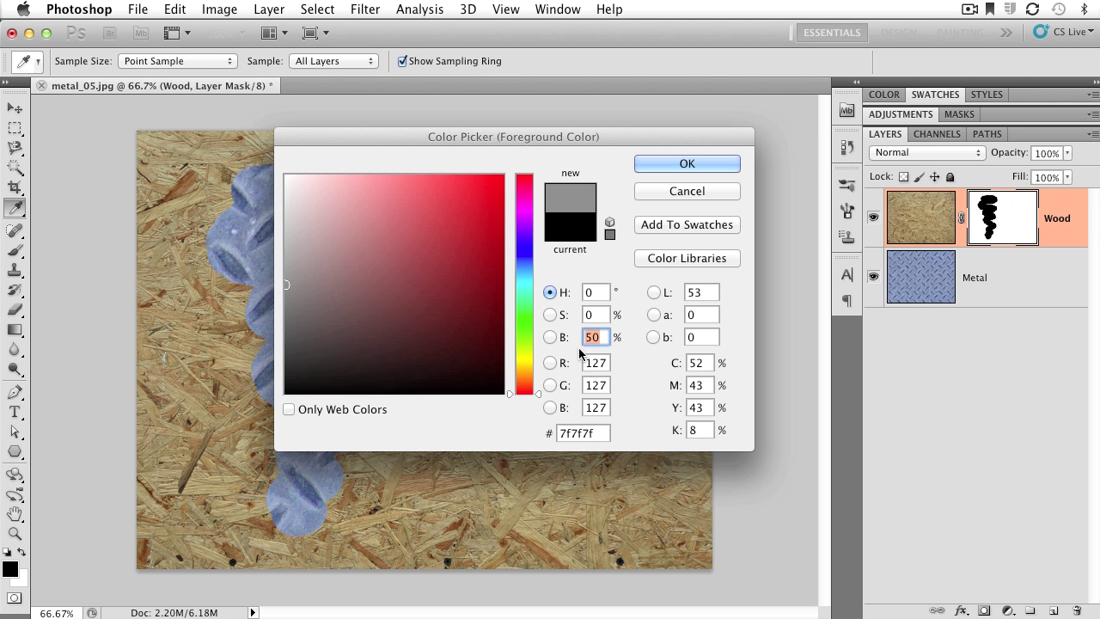
left_click(655, 167)
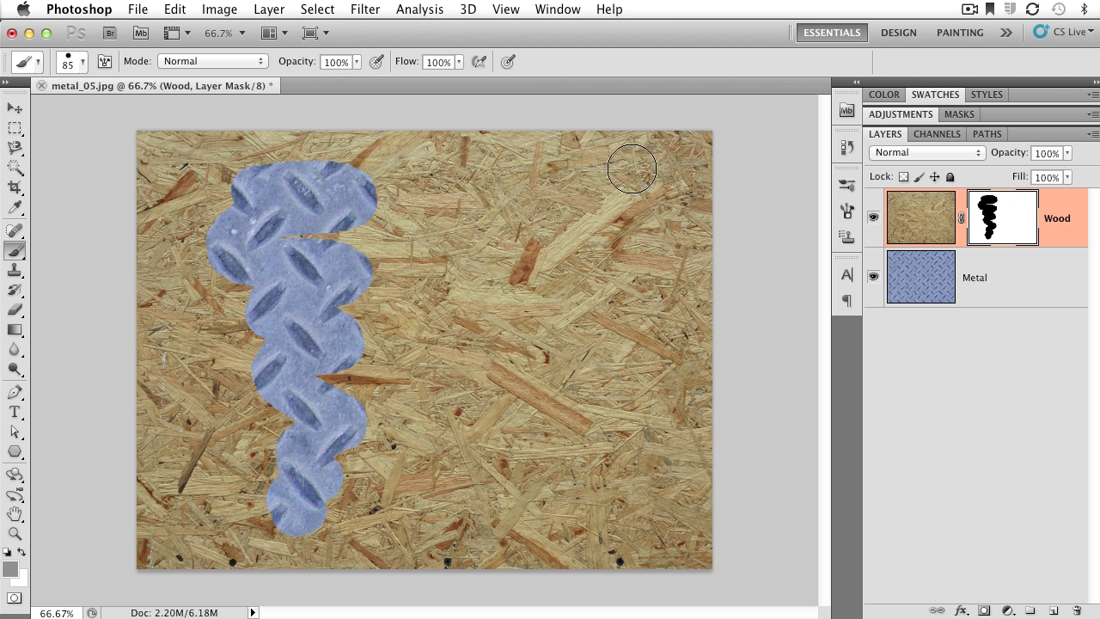
mouse_move(631, 169)
left_mouse_down()
mouse_move(498, 167)
mouse_move(463, 200)
mouse_move(512, 237)
mouse_move(579, 242)
mouse_move(631, 274)
mouse_move(603, 311)
mouse_move(511, 311)
mouse_move(449, 351)
mouse_move(513, 409)
mouse_move(601, 422)
mouse_move(591, 463)
mouse_move(501, 465)
mouse_move(484, 491)
mouse_move(584, 520)
left_mouse_up()
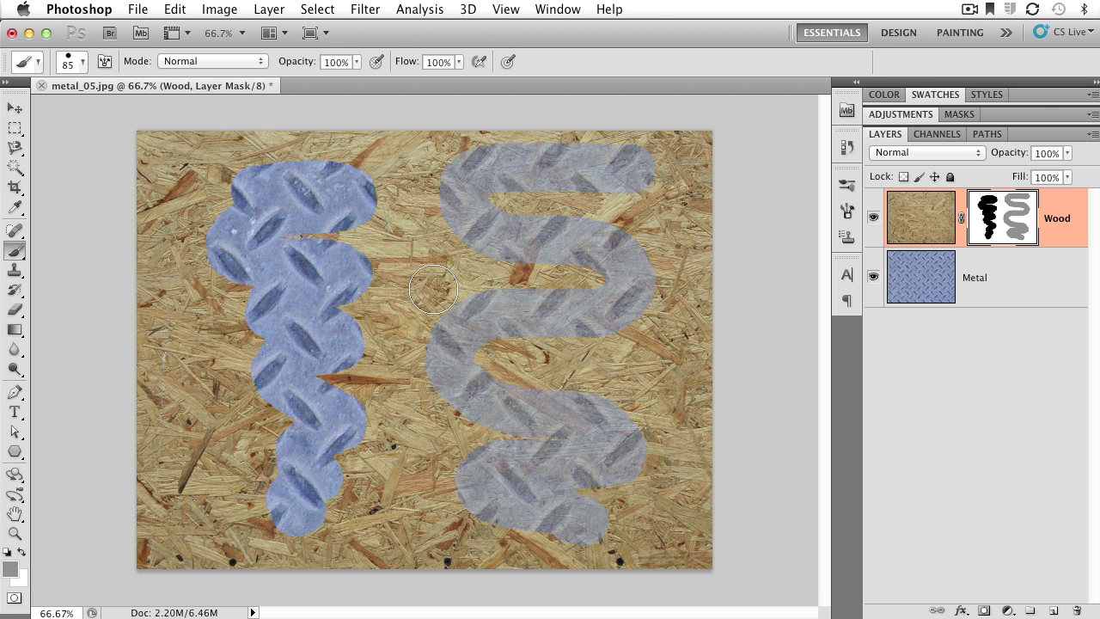
left_click(11, 569)
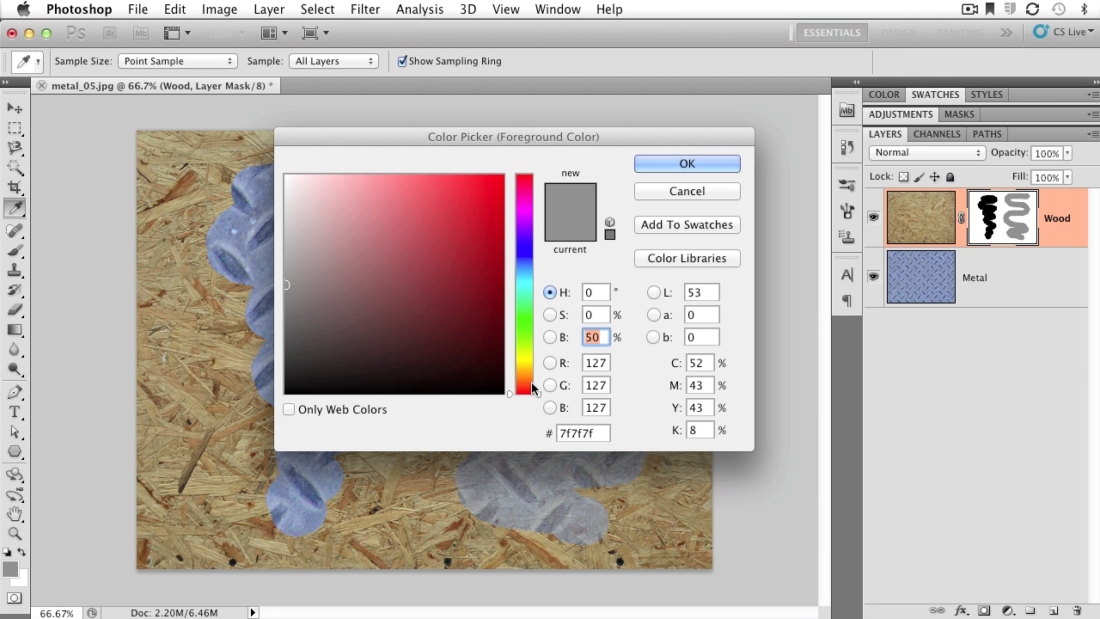
left_click(590, 338)
left_click(651, 165)
key("b")
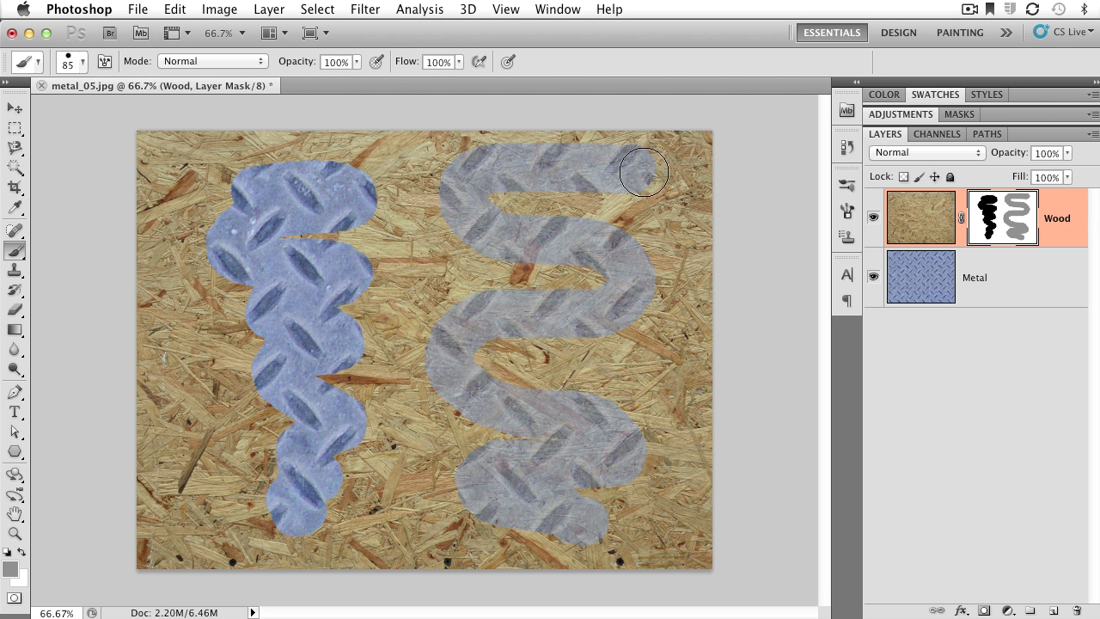
- Set the foreground colour to white (#ffffff) and paint over both the grey and black strokes on the Wood mask
left_click(9, 569)
left_click_drag(319, 303, 279, 163)
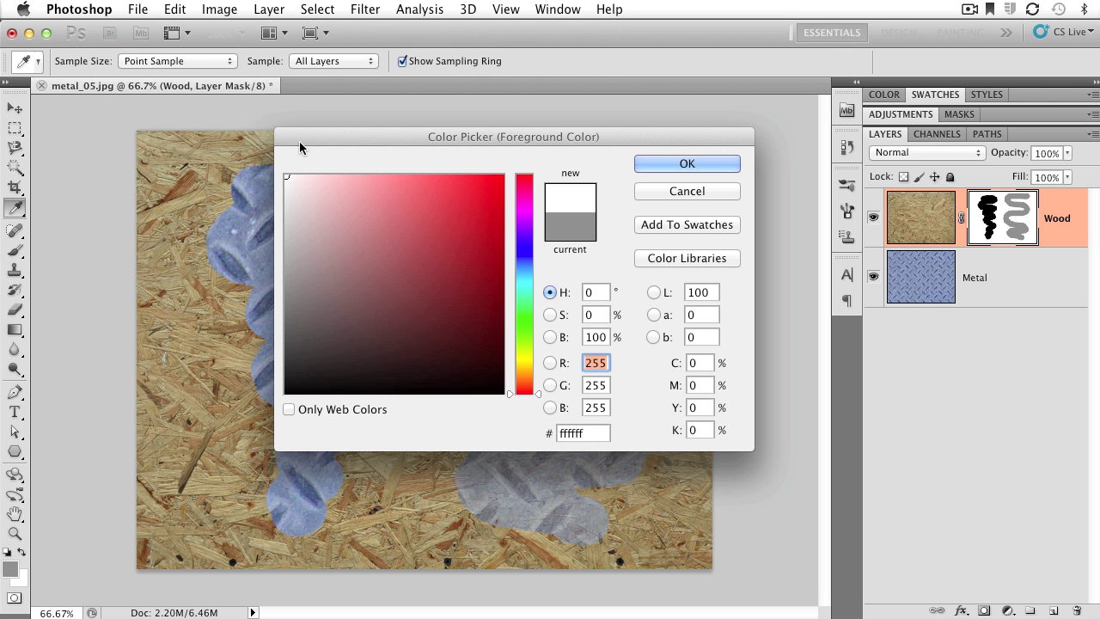
left_click(655, 169)
mouse_move(650, 168)
left_mouse_down()
mouse_move(450, 163)
mouse_move(537, 172)
mouse_move(583, 218)
mouse_move(261, 342)
mouse_move(516, 345)
mouse_move(581, 280)
mouse_move(537, 230)
mouse_move(494, 290)
mouse_move(561, 282)
mouse_move(566, 372)
mouse_move(464, 437)
mouse_move(521, 429)
mouse_move(506, 476)
mouse_move(611, 485)
mouse_move(540, 470)
mouse_move(520, 511)
mouse_move(591, 567)
mouse_move(642, 498)
mouse_move(585, 434)
mouse_move(558, 441)
mouse_move(451, 532)
mouse_move(420, 535)
mouse_move(261, 427)
mouse_move(282, 371)
mouse_move(313, 357)
mouse_move(291, 477)
mouse_move(273, 505)
mouse_move(335, 345)
mouse_move(260, 287)
mouse_move(255, 315)
mouse_move(242, 171)
mouse_move(278, 209)
mouse_move(286, 287)
left_mouse_up()
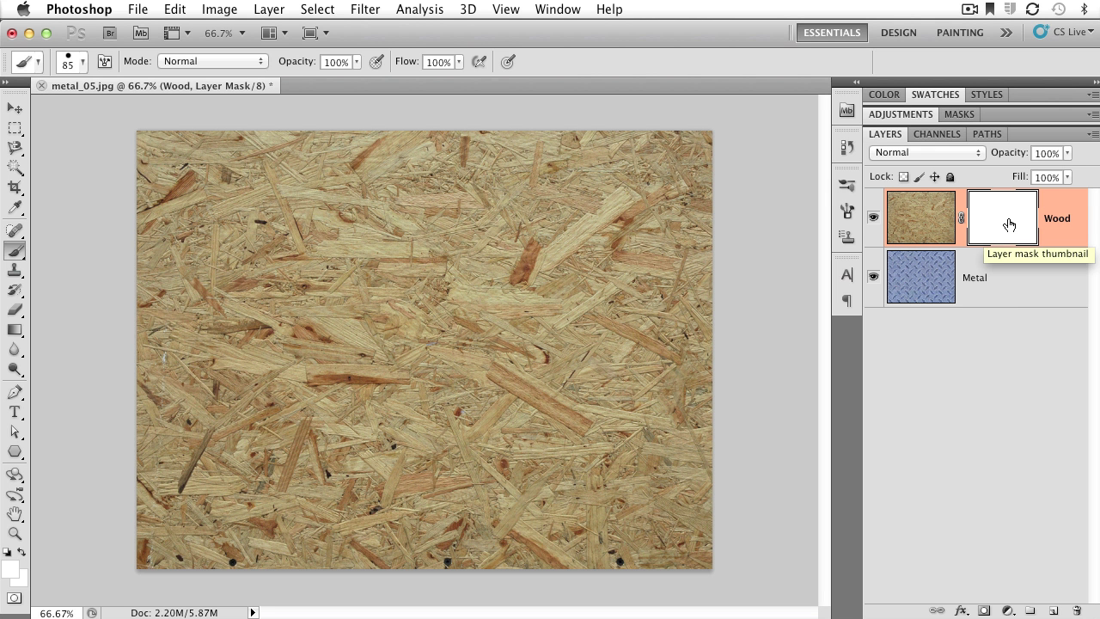
- Draw a large filled black (#000000) circle near the middle of the Wood layer's mask with the Ellipse tool
left_click(919, 232)
left_click(1019, 211)
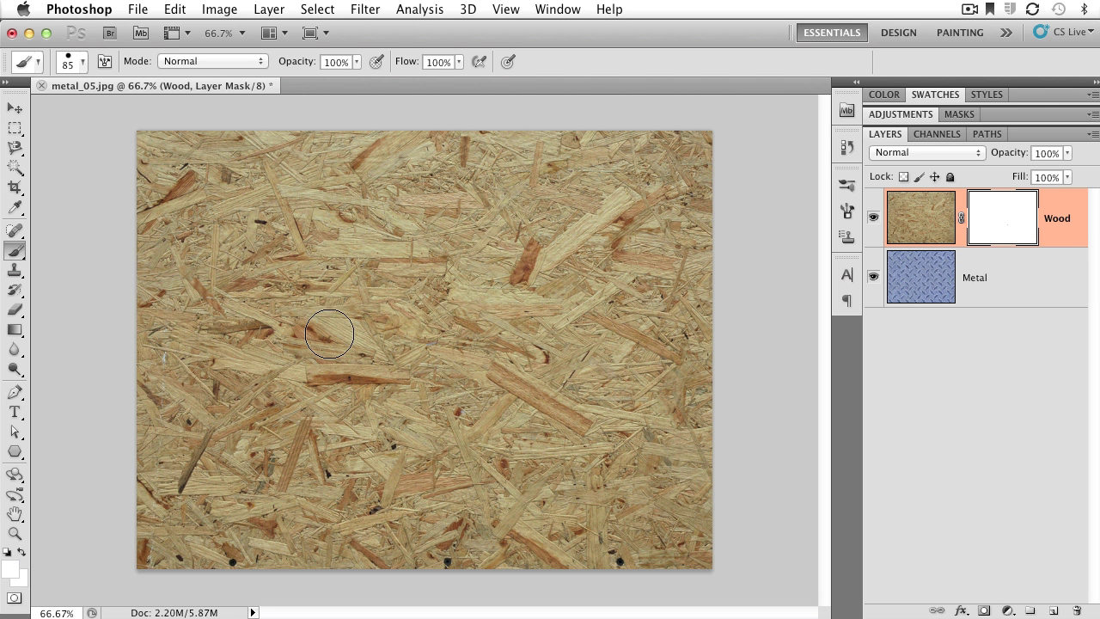
left_click(14, 450)
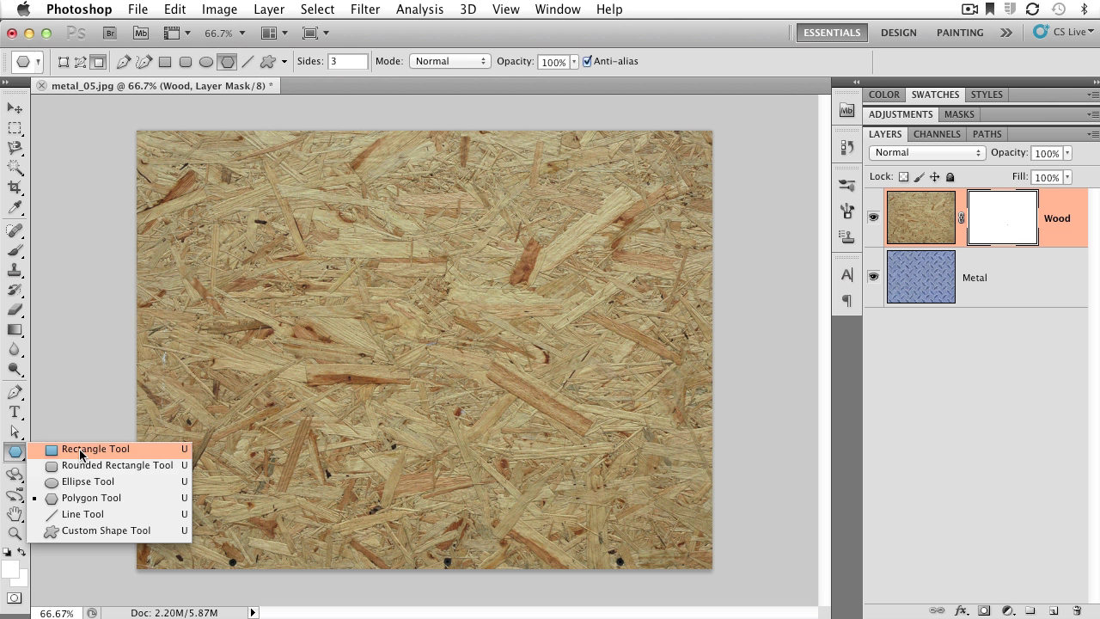
left_click(87, 481)
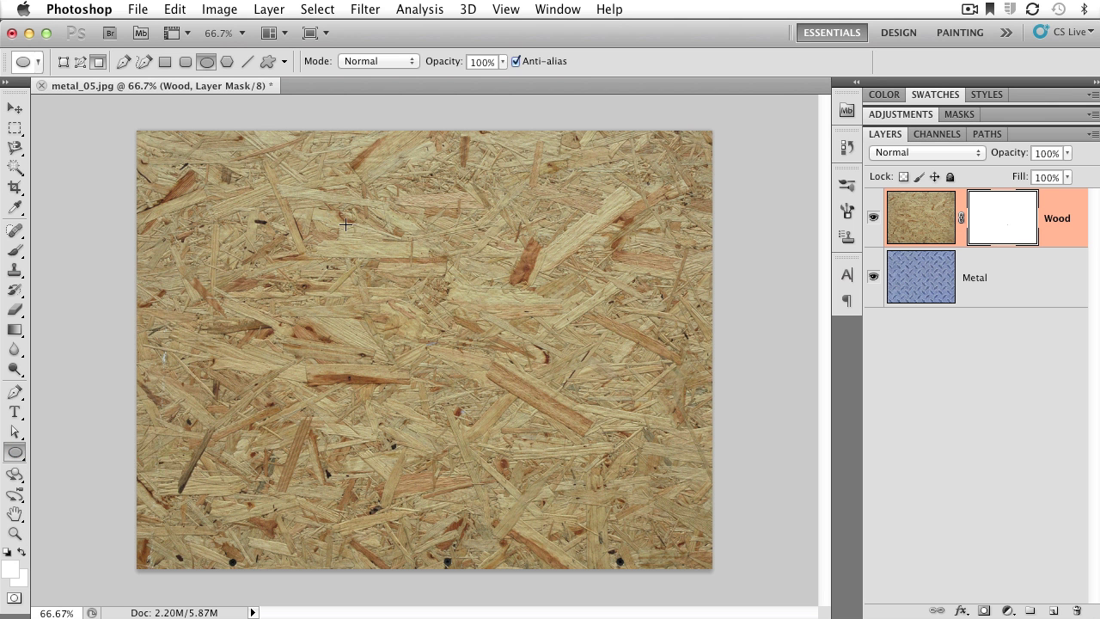
left_click(14, 567)
left_click_drag(367, 292, 232, 430)
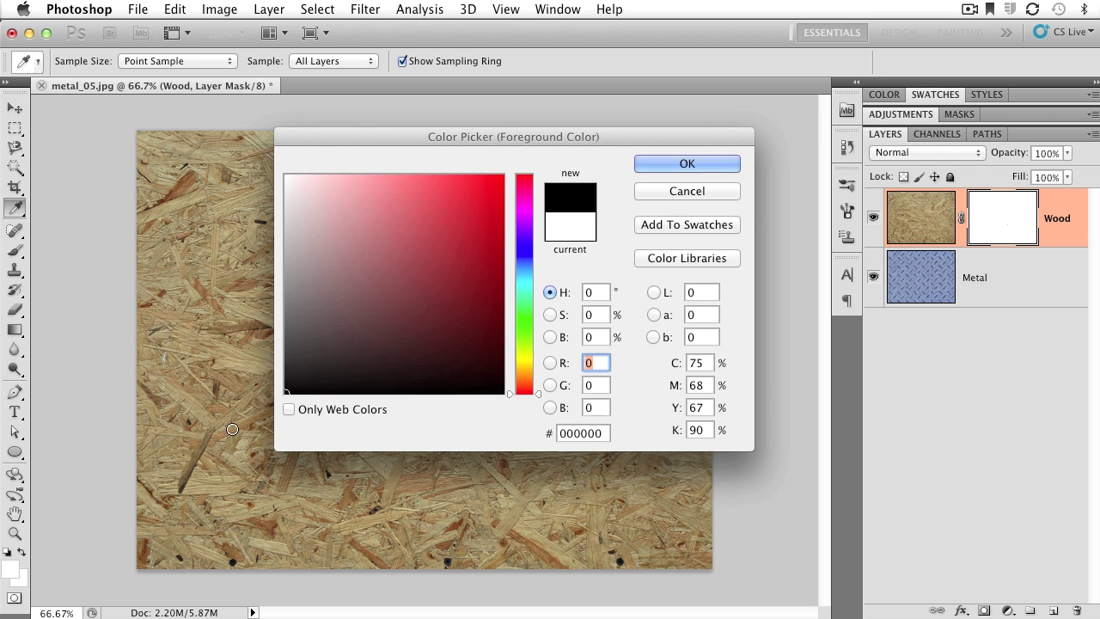
left_click(659, 162)
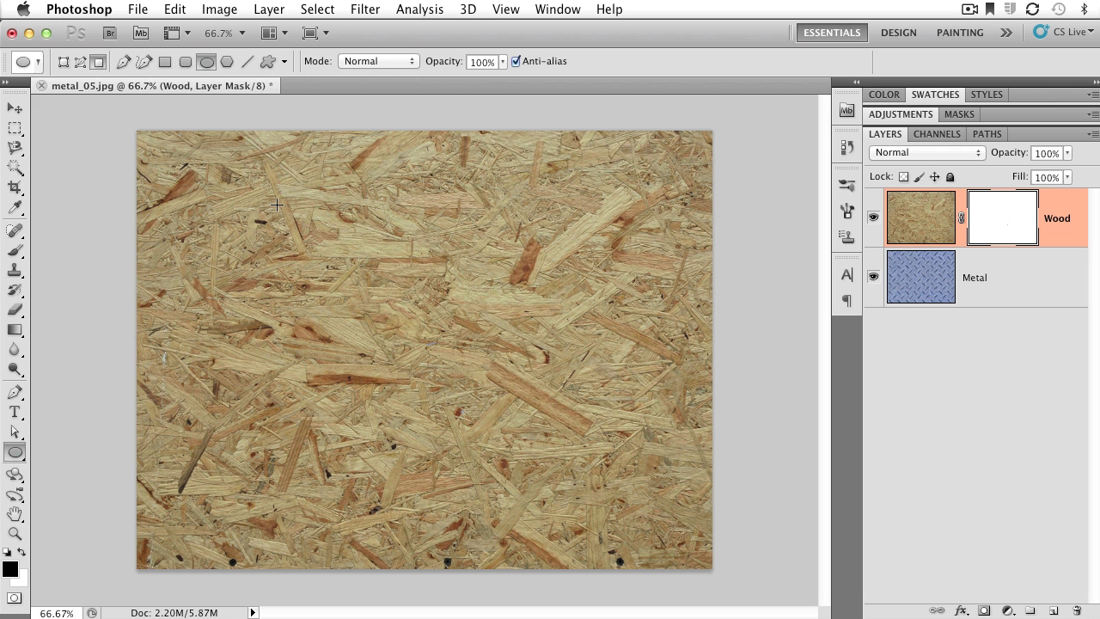
left_click_drag(486, 397, 558, 479)
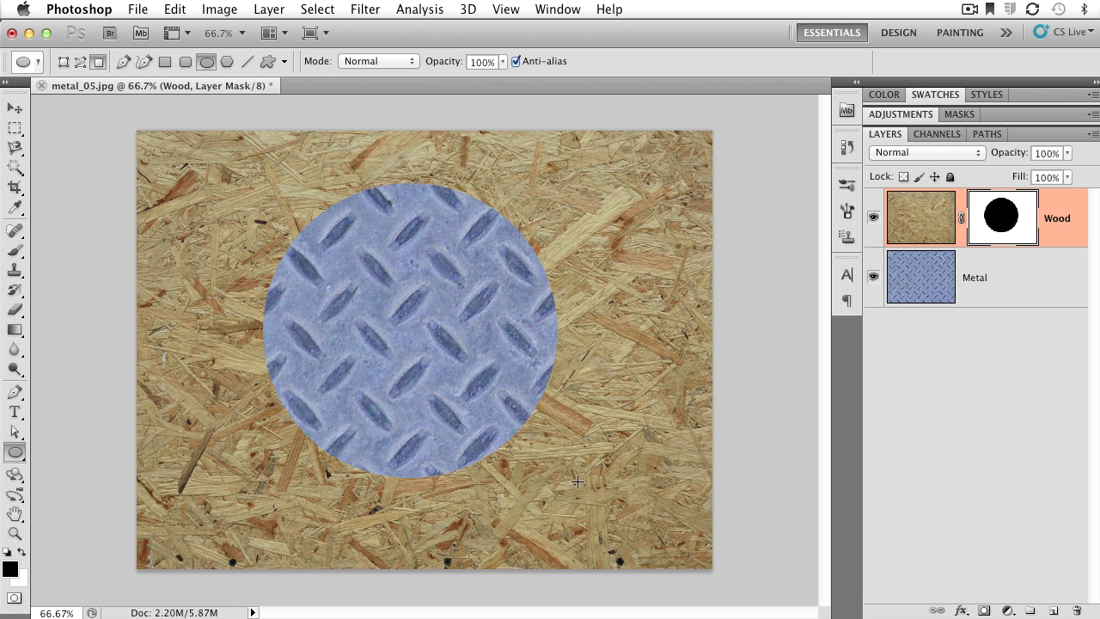
- Apply a Gaussian Blur with a radius of 47.3 pixels to the Wood layer's mask
left_click(937, 402)
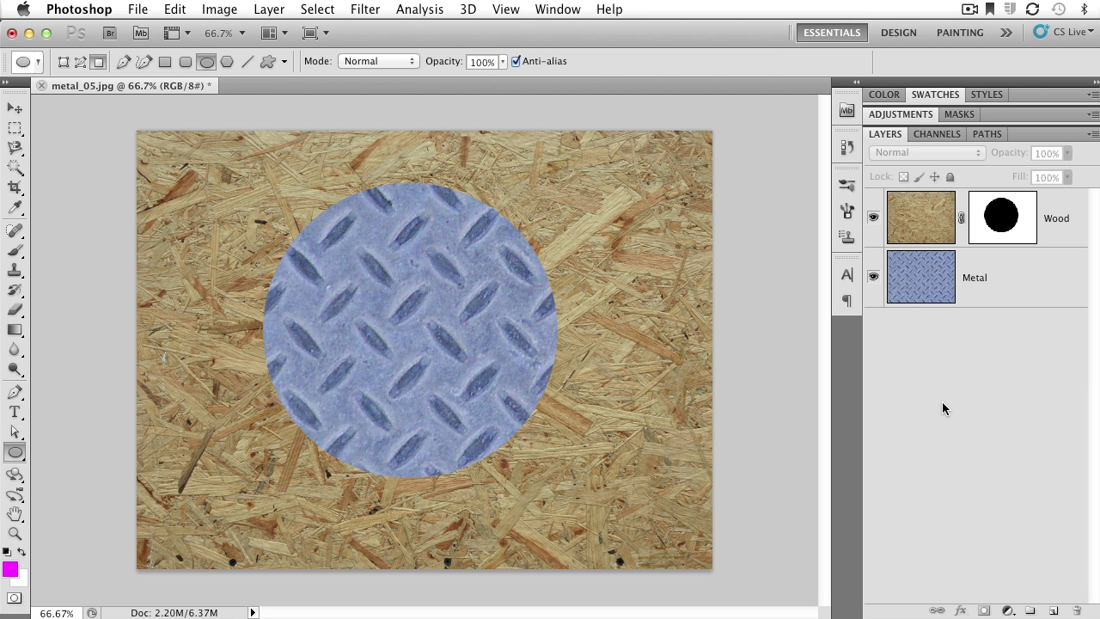
left_click(1000, 235)
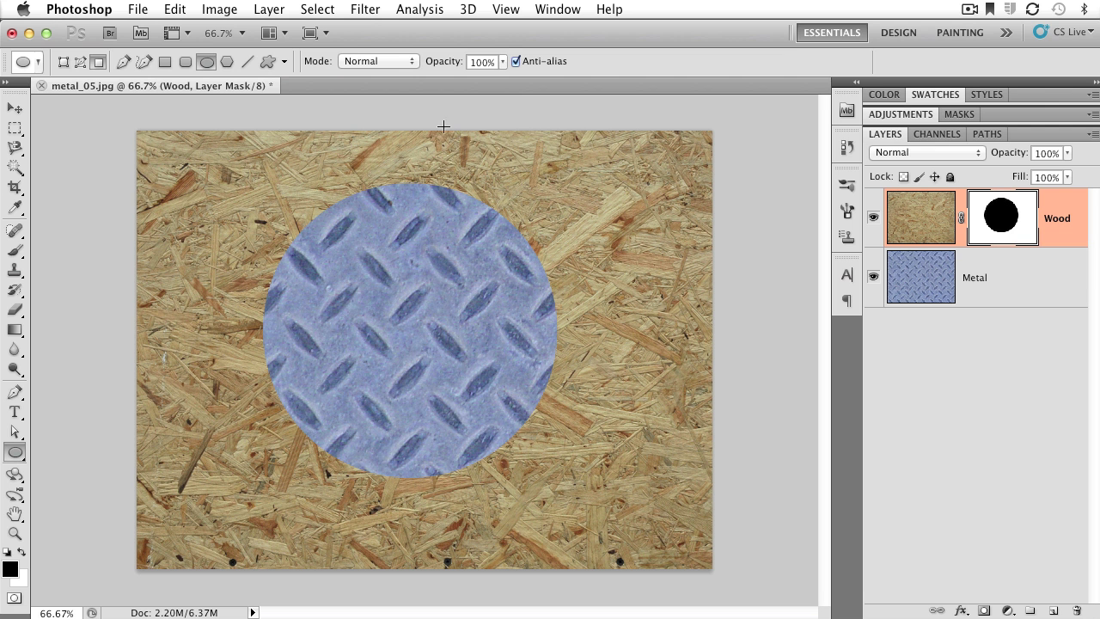
left_click(366, 9)
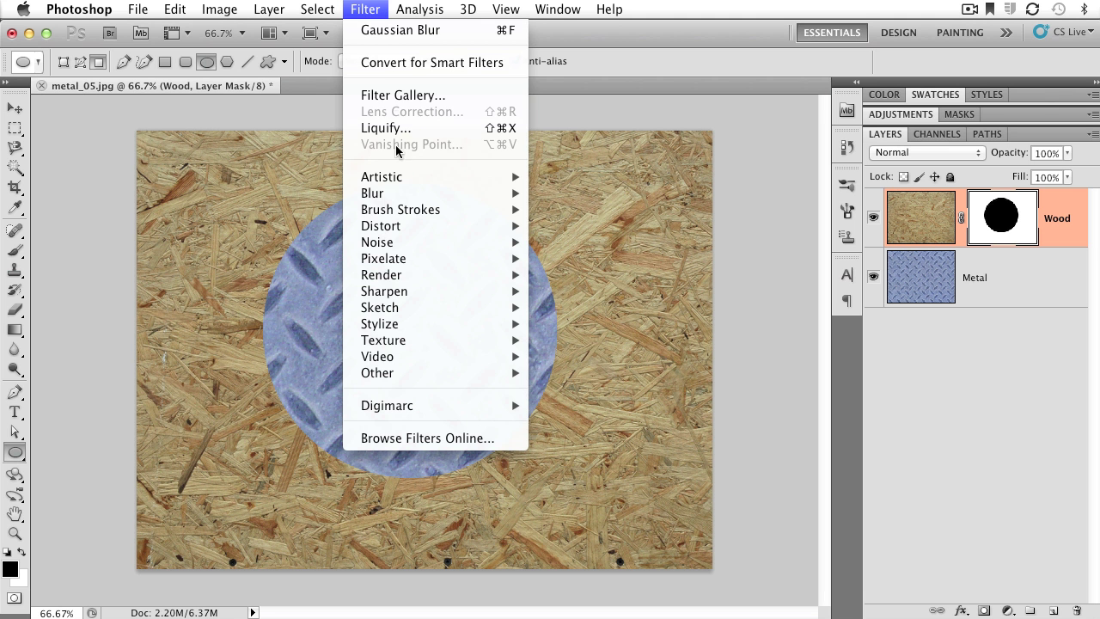
mouse_move(395, 192)
left_click(565, 260)
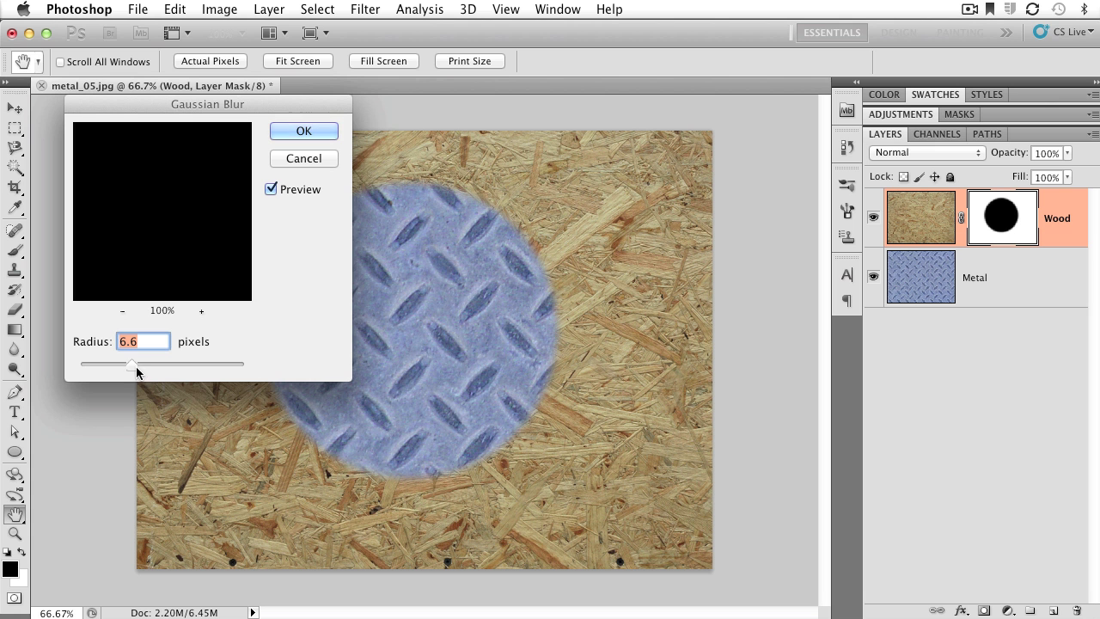
left_click_drag(132, 364, 180, 364)
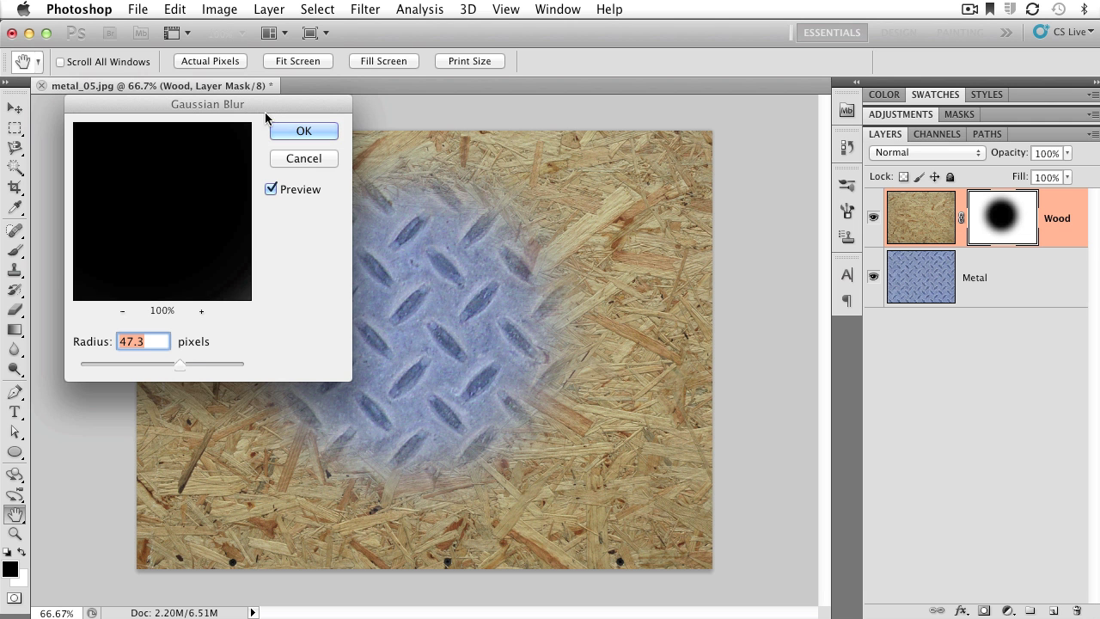
left_click_drag(266, 107, 251, 115)
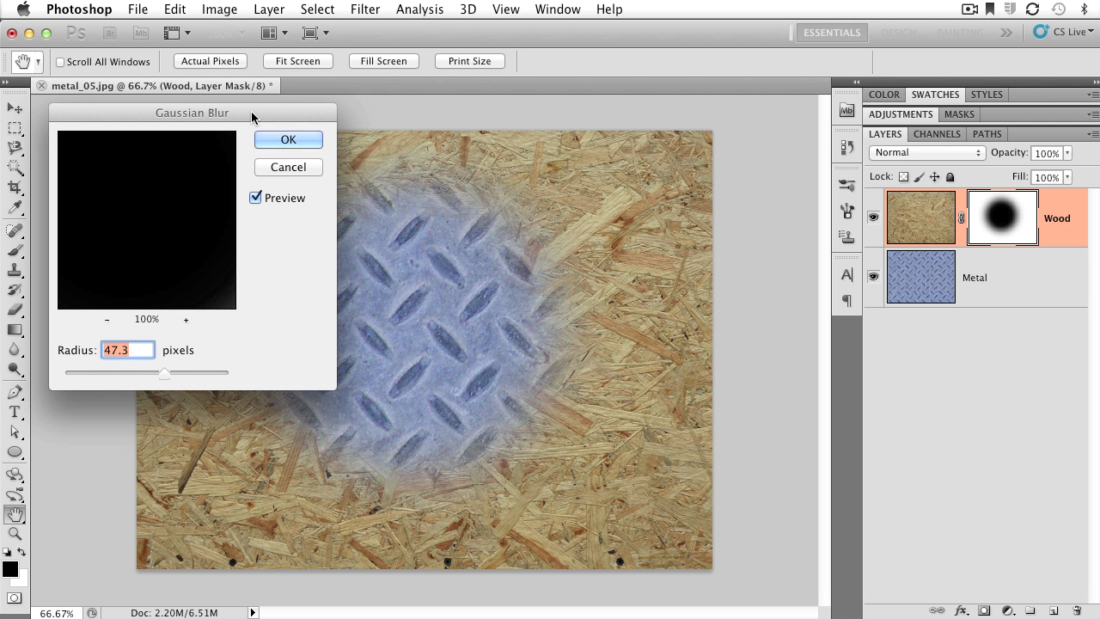
left_click(300, 139)
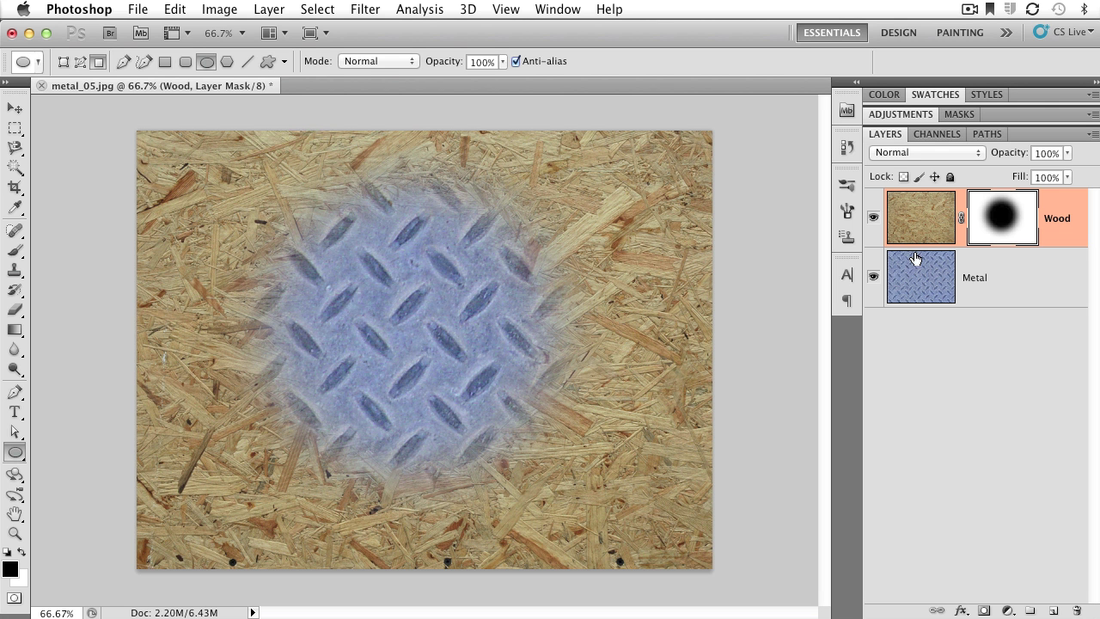
- Unlink the mask from the Wood layer and delete the mask without applying it
left_click(961, 220)
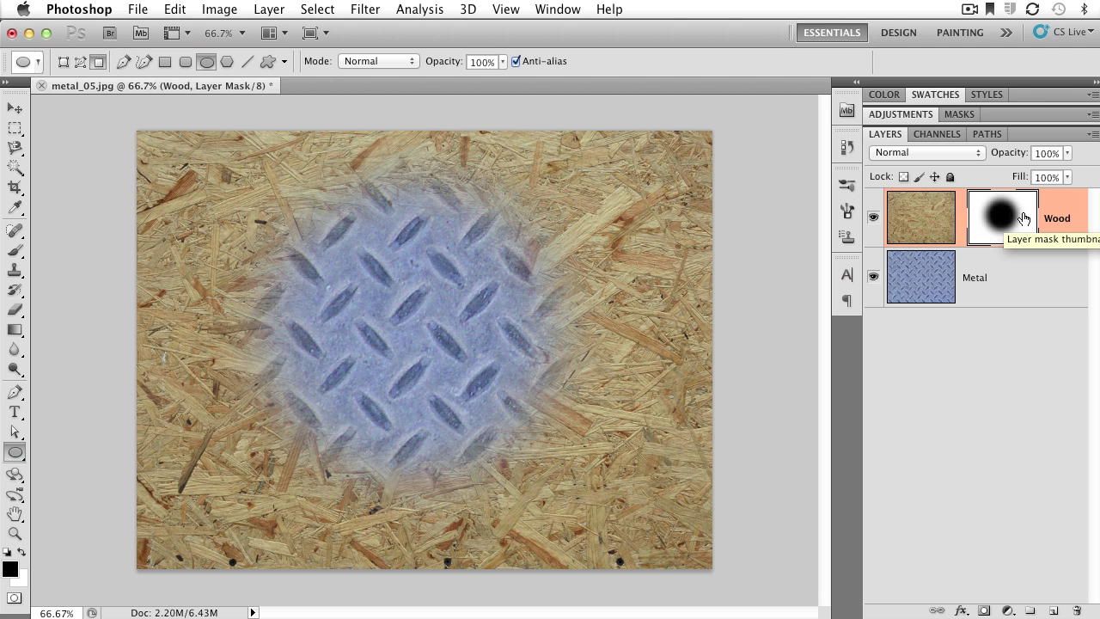
left_click_drag(1023, 218, 1077, 612)
left_click_drag(713, 217, 555, 208)
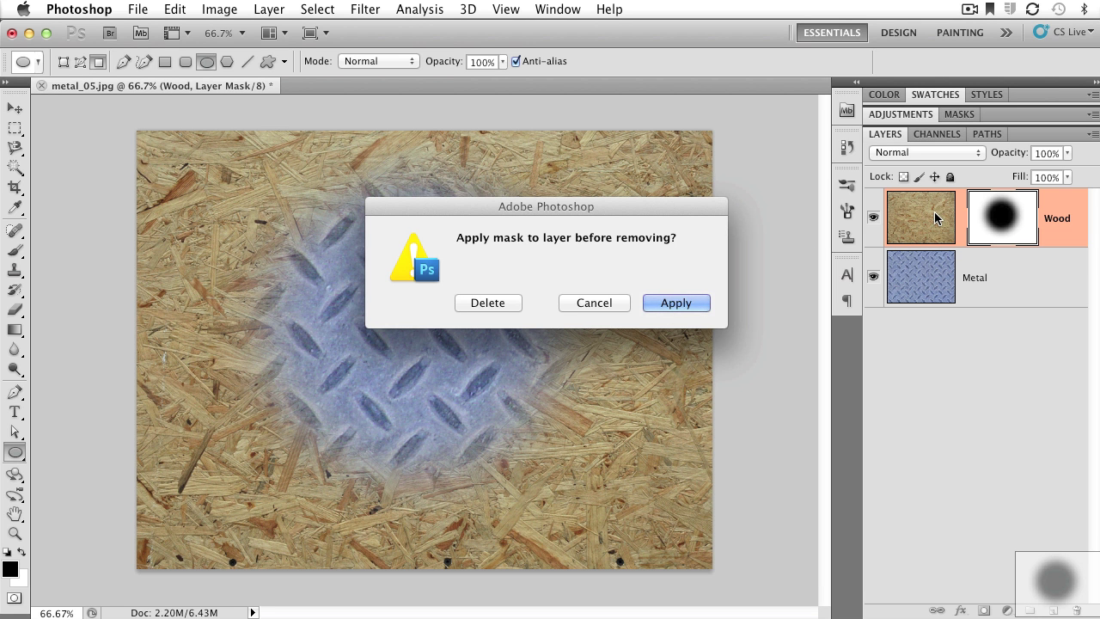
left_click(486, 302)
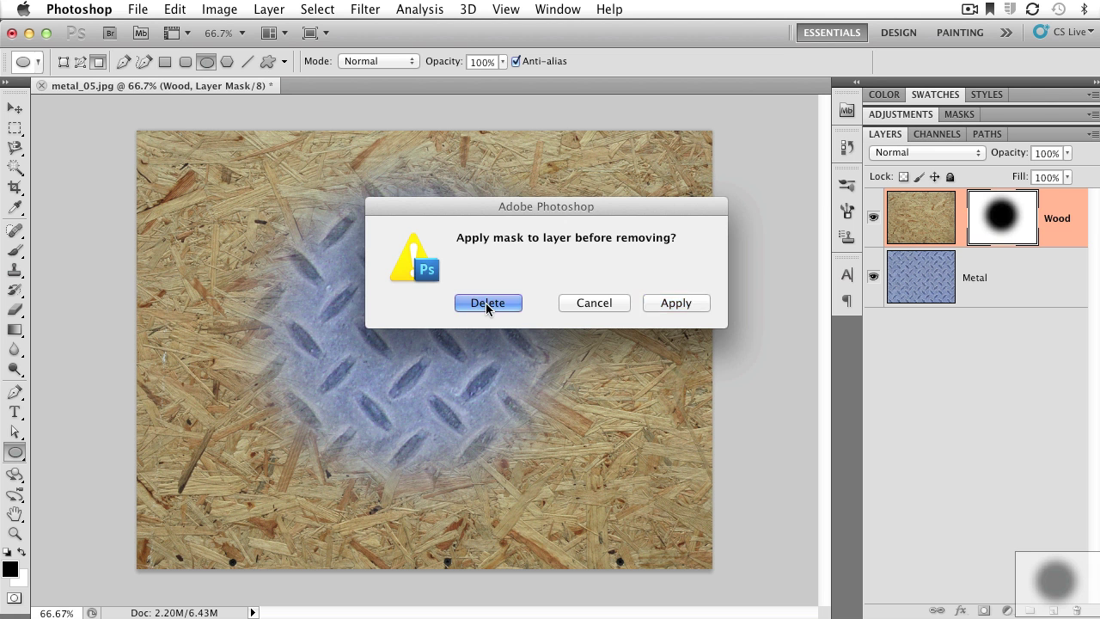